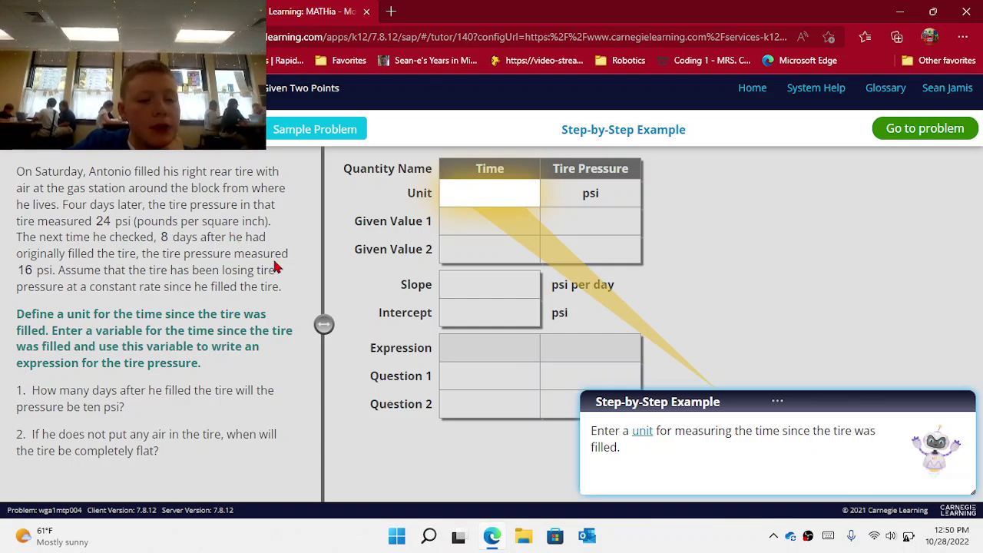
- Enter days as the time unit and fill in Given Value 1 as 4 days and 24 psi
left_click(477, 187)
type("days")
key("Return")
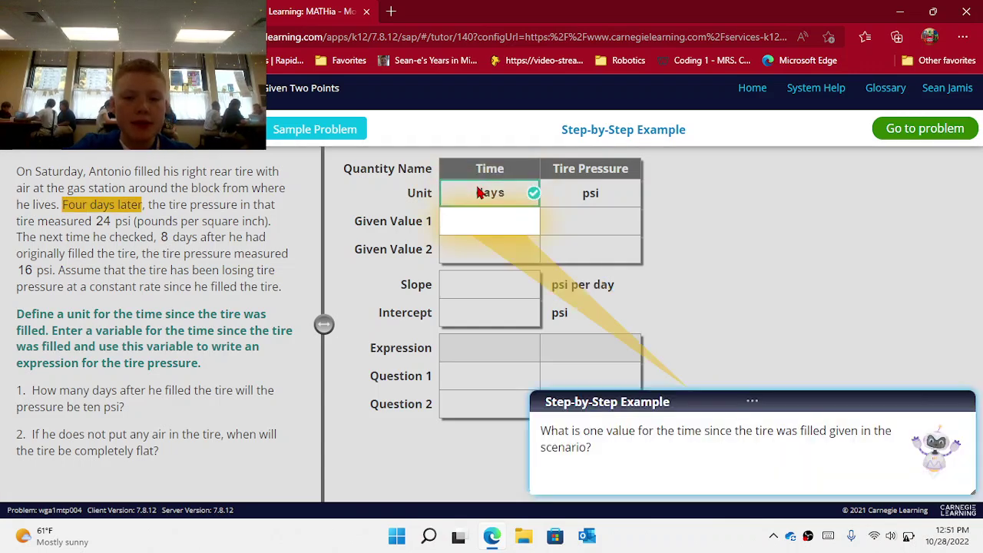
type("4")
key("Return")
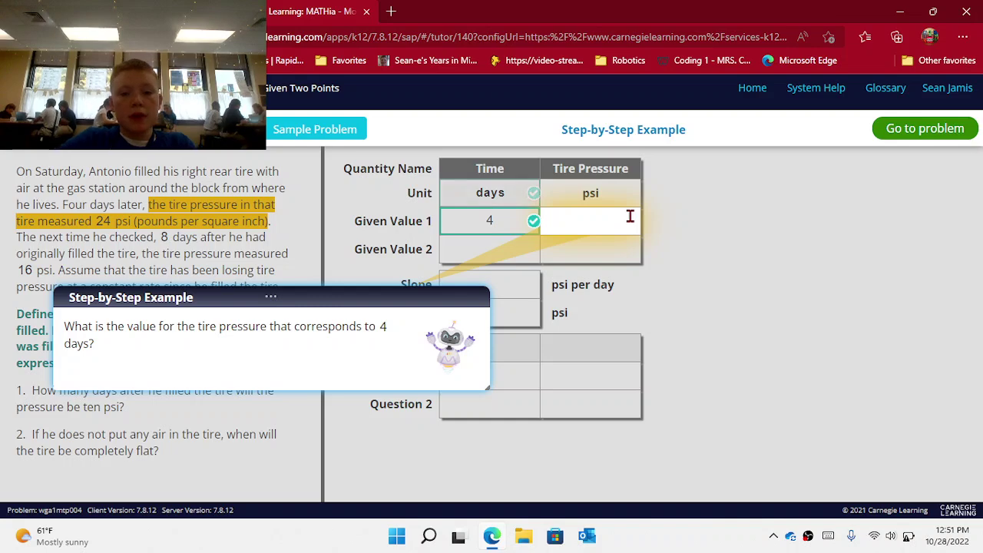
type("24")
key("Return")
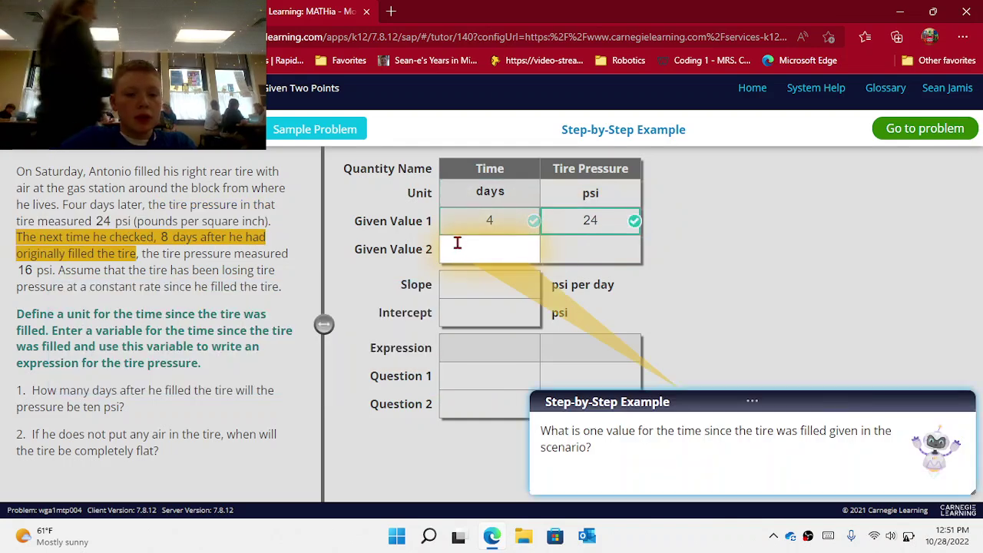
- Fill in Given Value 2 with a time of 8 days and a tire pressure of 16 psi
left_click(467, 246)
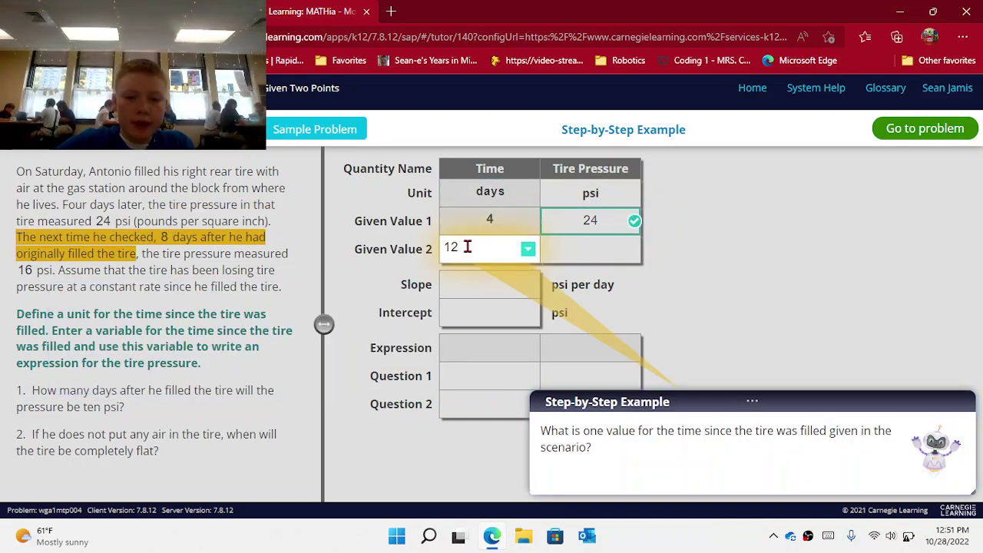
key("Return")
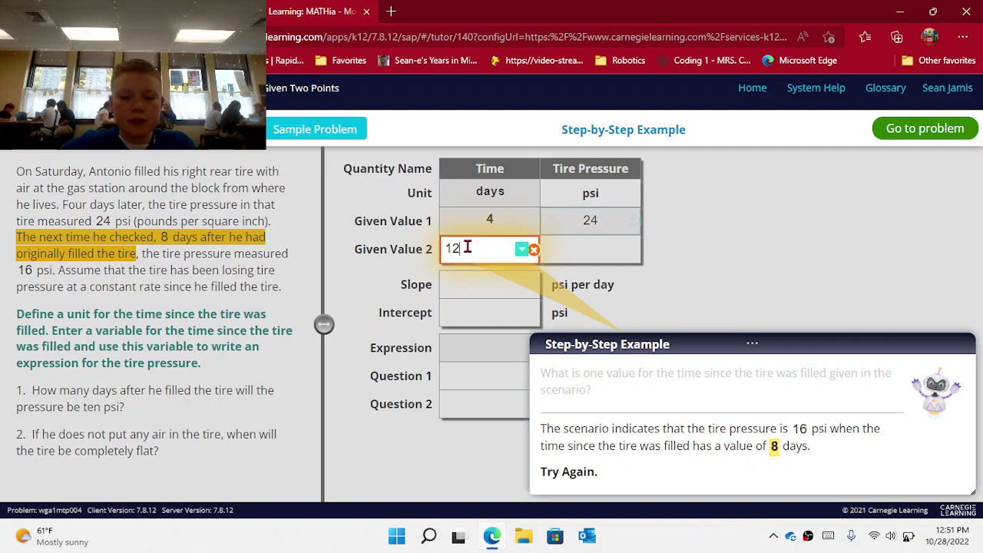
key("BackSpace")
key("BackSpace")
type("8")
key("Return")
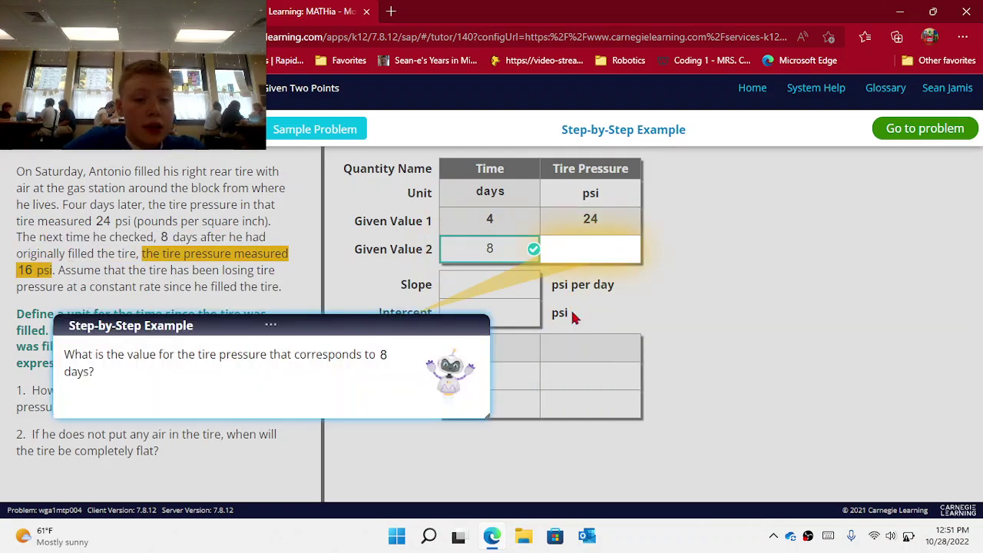
left_click(571, 252)
type("16")
key("Return")
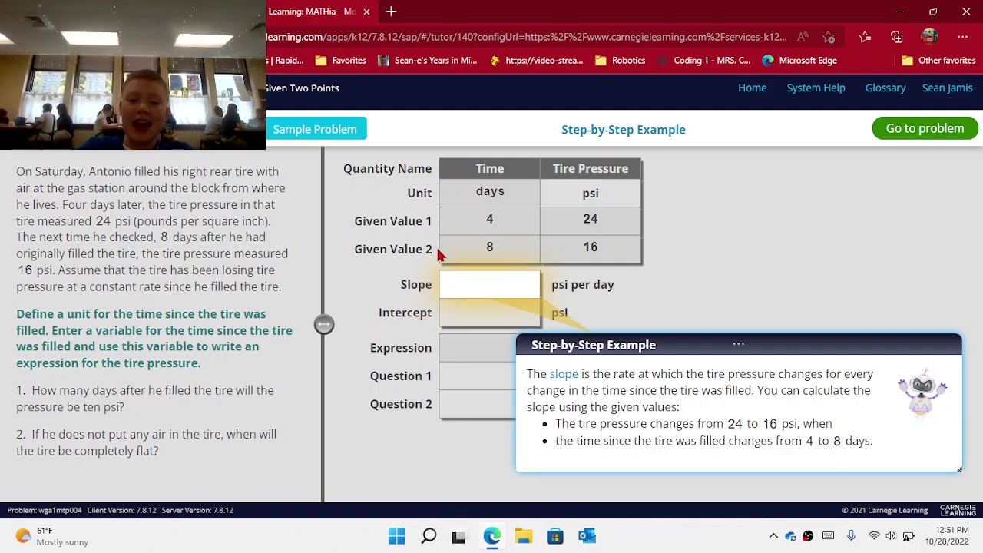
- Try 24/4 as the slope in psi per day
left_click(454, 282)
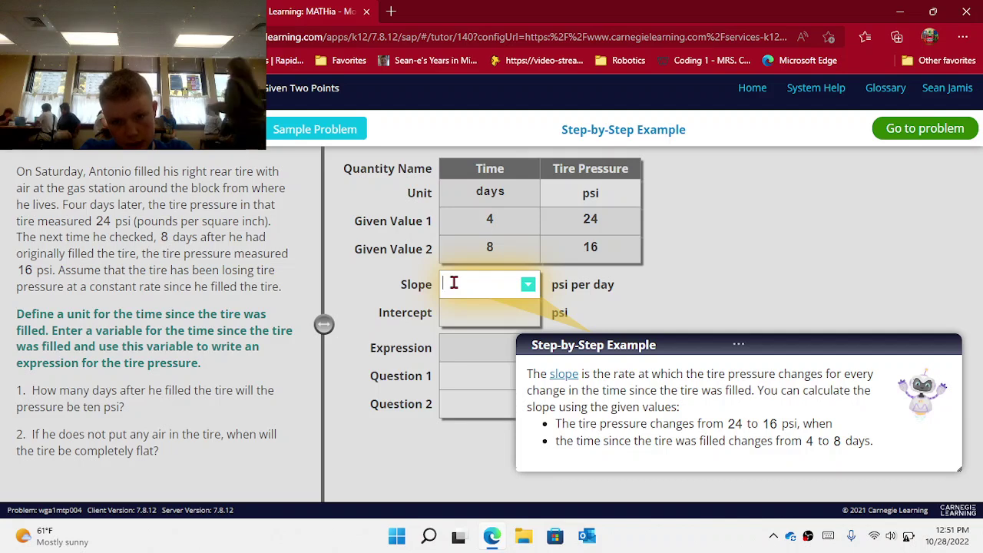
type("24/4")
key("Return")
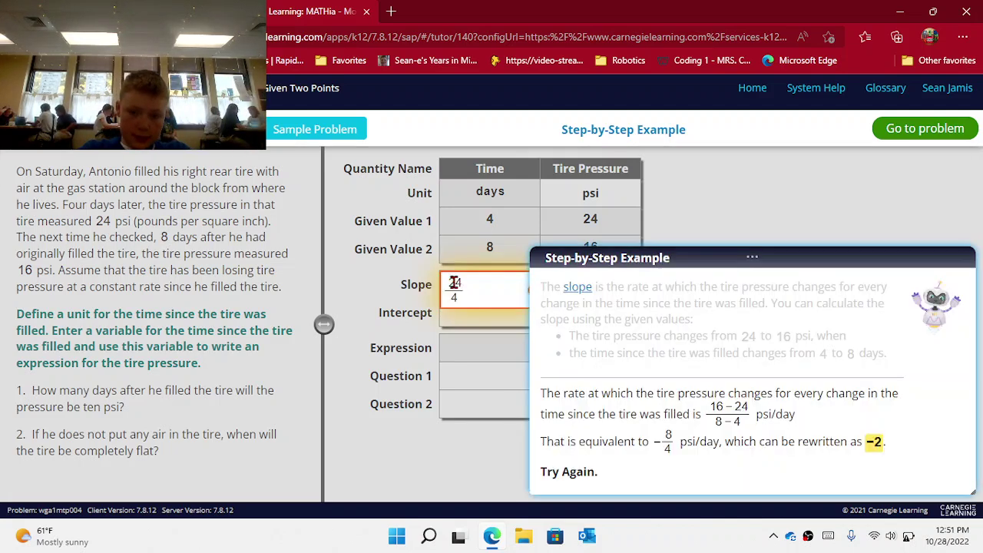
- Replace the slope entry with −2 psi per day
left_click(476, 290)
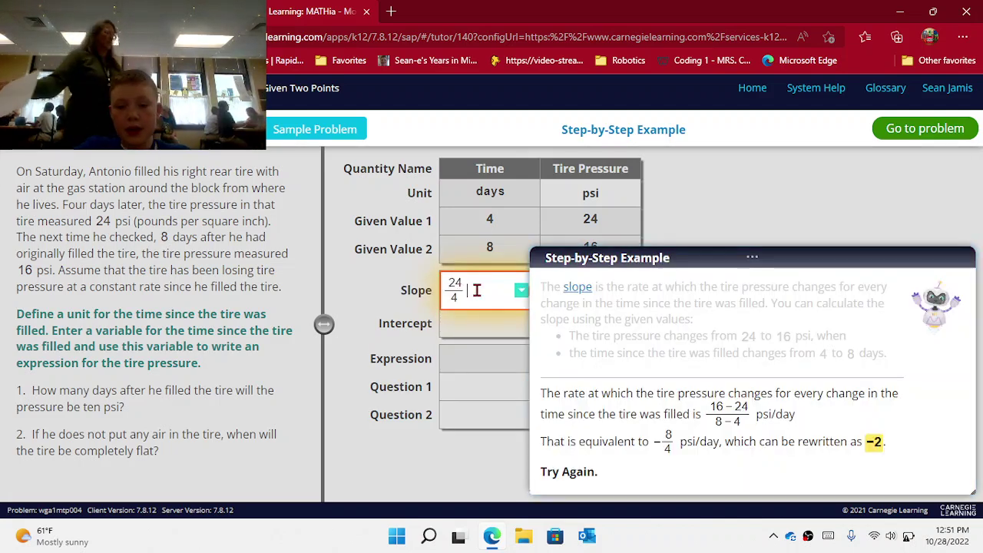
key("ctrl+a")
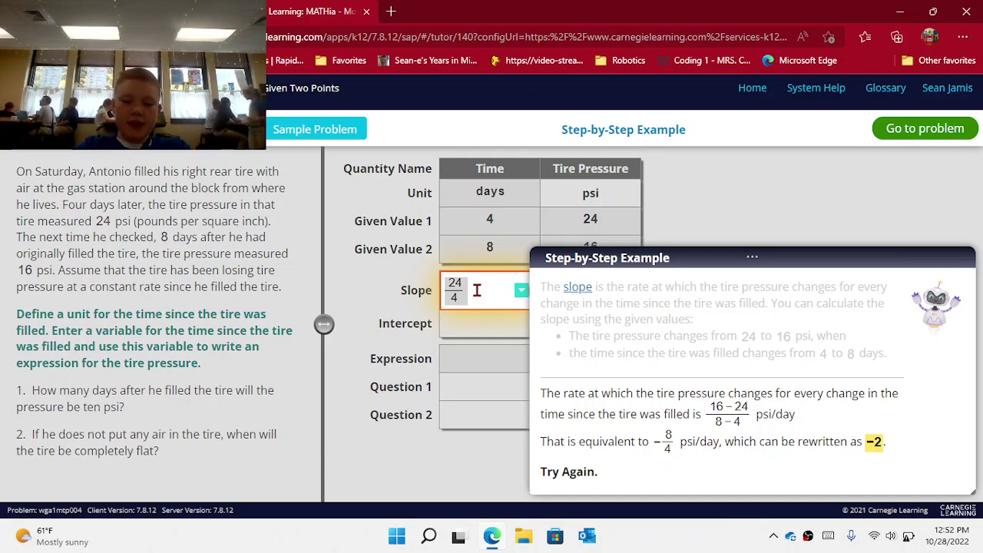
type("-2")
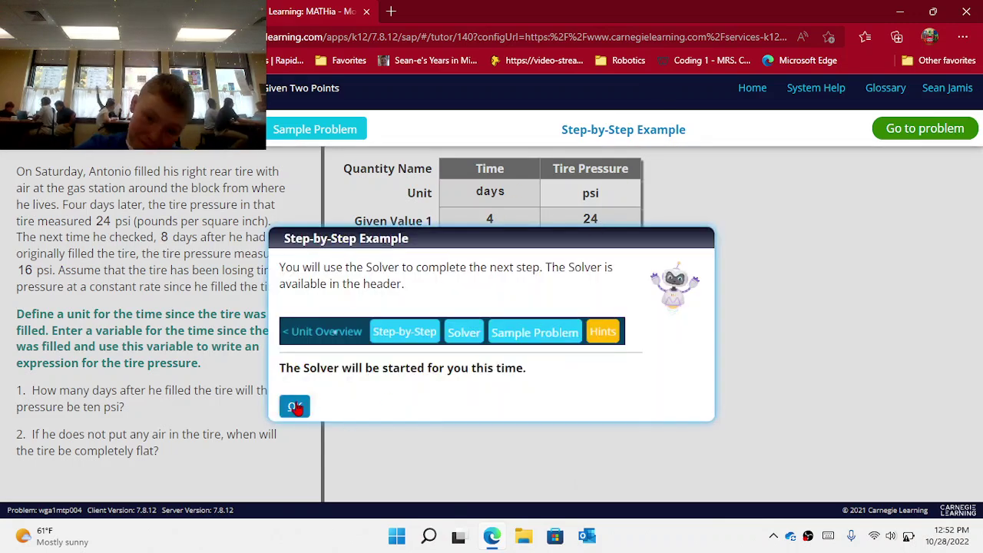
- Let the Solver work out b in 24 = −2 · 4 + b and enter 32 psi as the intercept
left_click(295, 407)
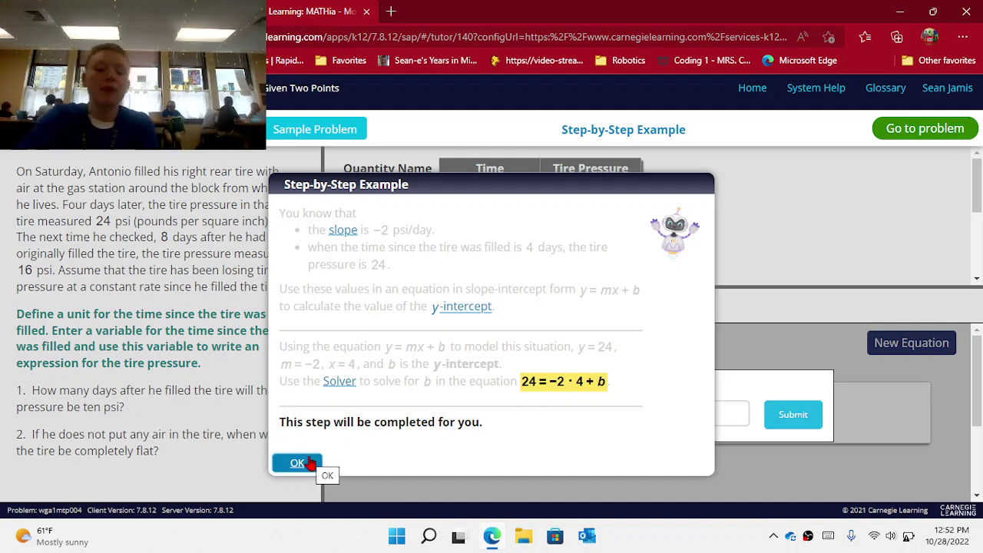
left_click(296, 463)
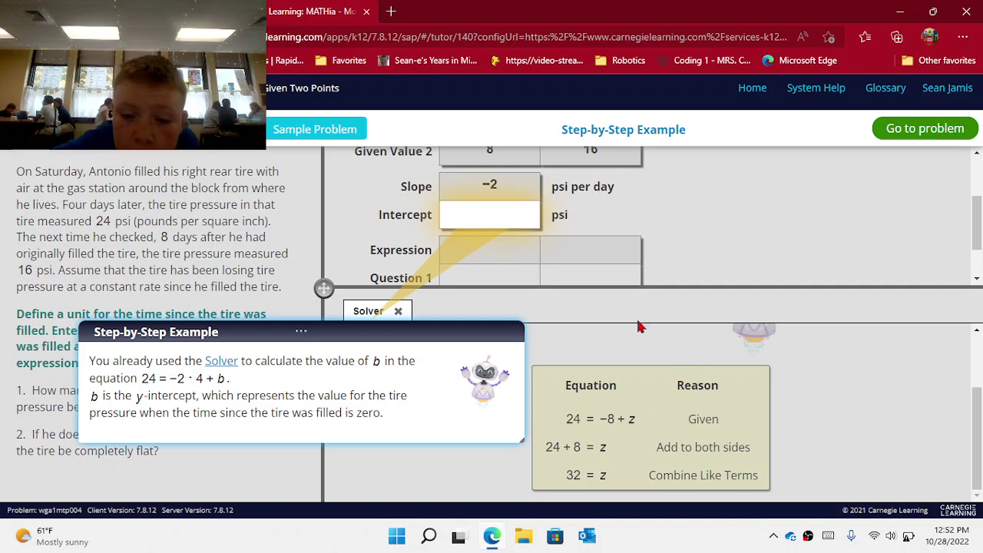
left_click(474, 211)
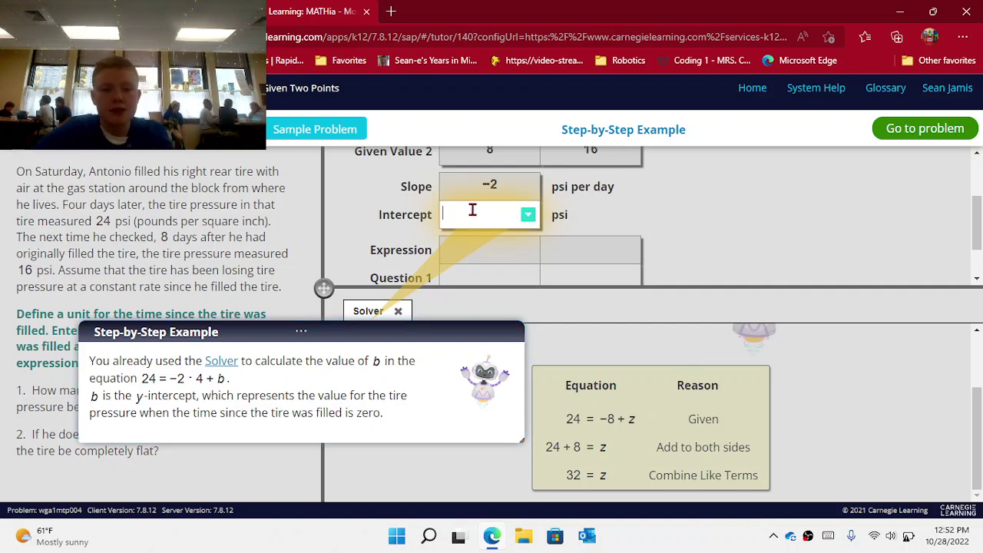
key("BackSpace")
key("BackSpace")
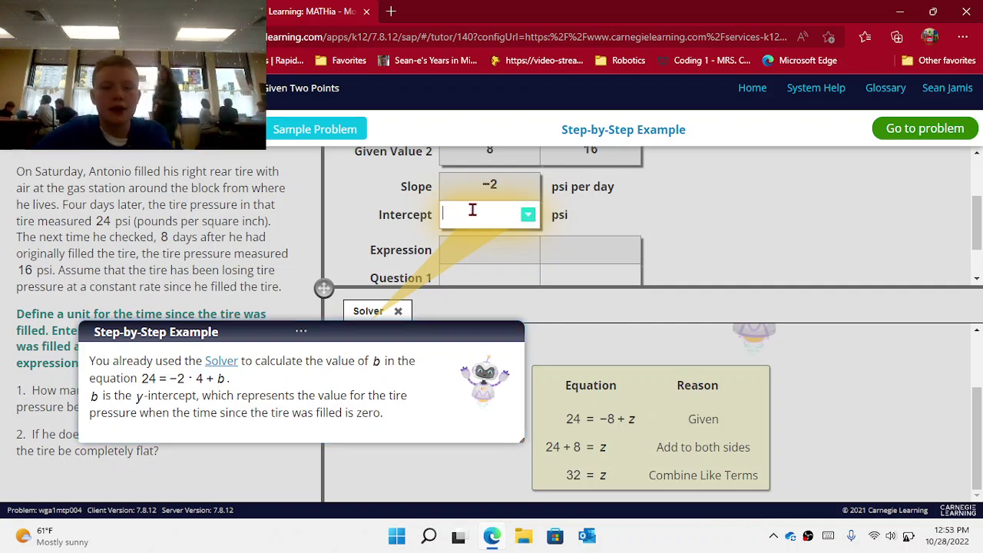
key("Return")
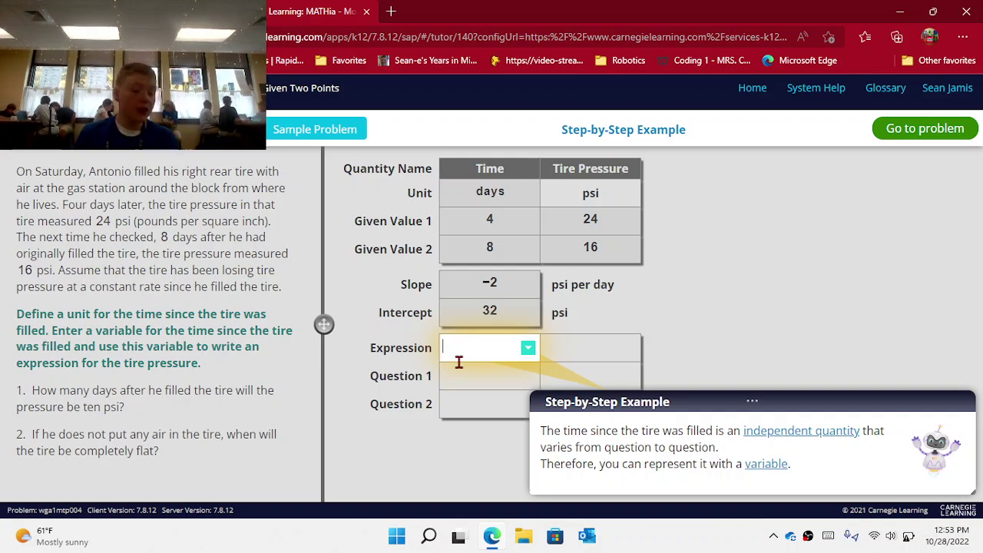
- Enter d as the variable for time and 32 + −2 · d as the tire pressure expression
type("d")
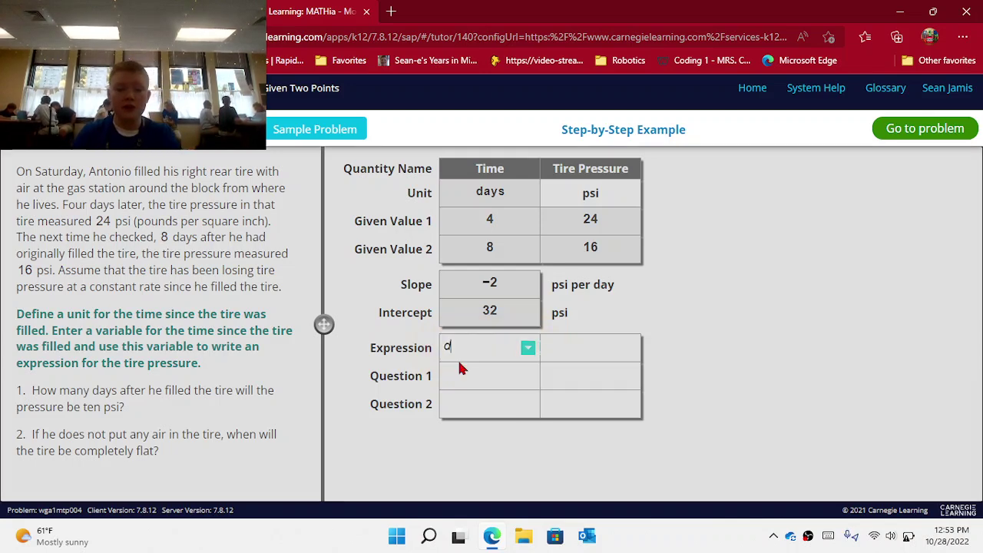
key("Return")
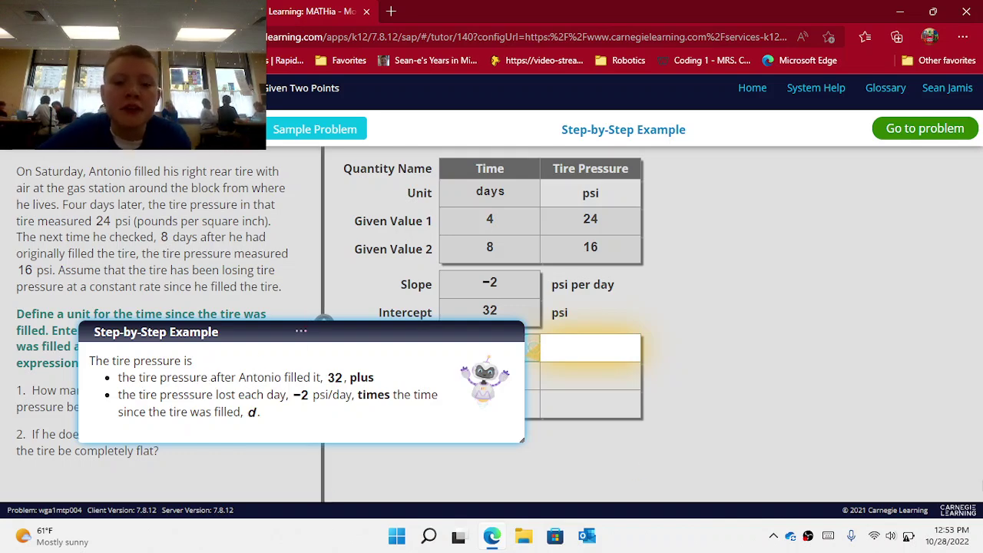
left_click_drag(322, 338, 710, 172)
left_click(578, 343)
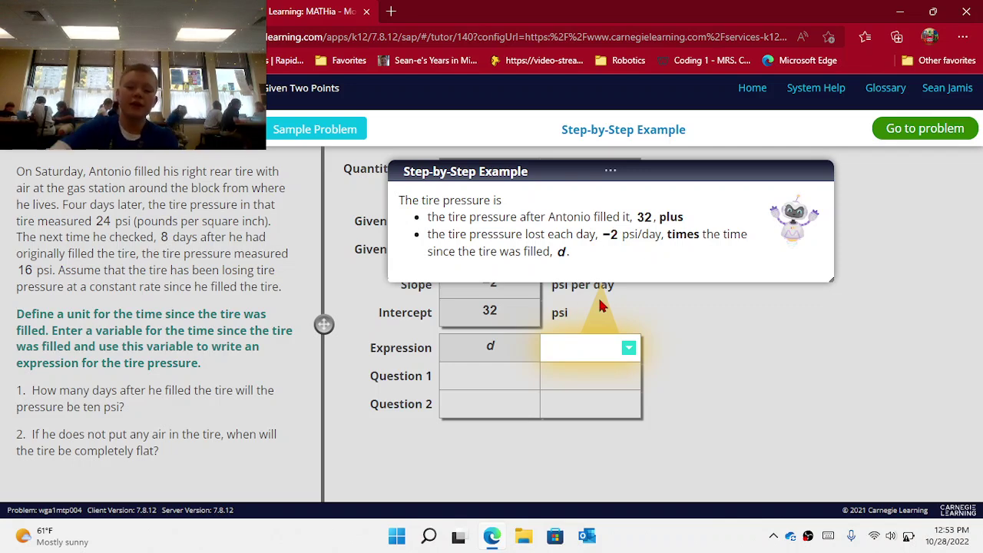
left_click_drag(666, 171, 186, 390)
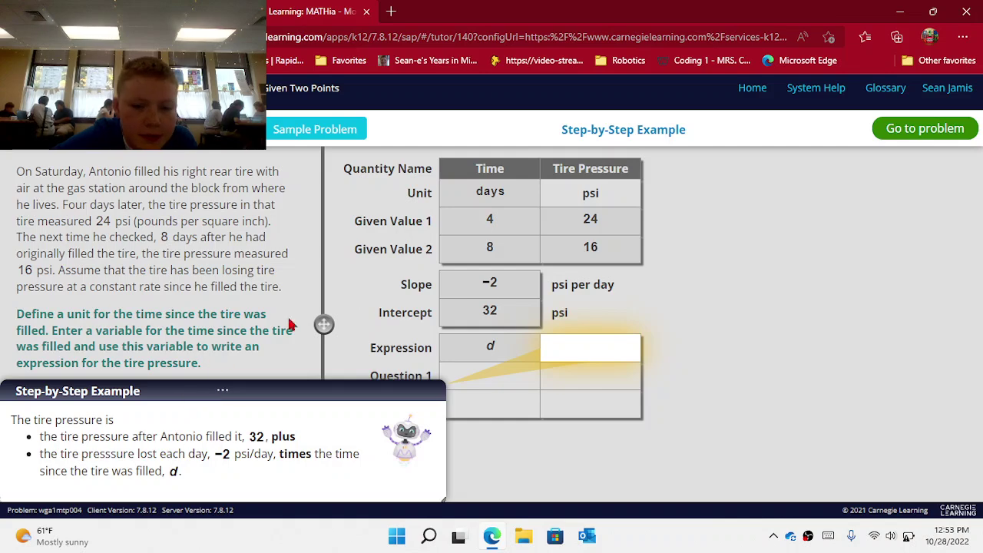
left_click(562, 356)
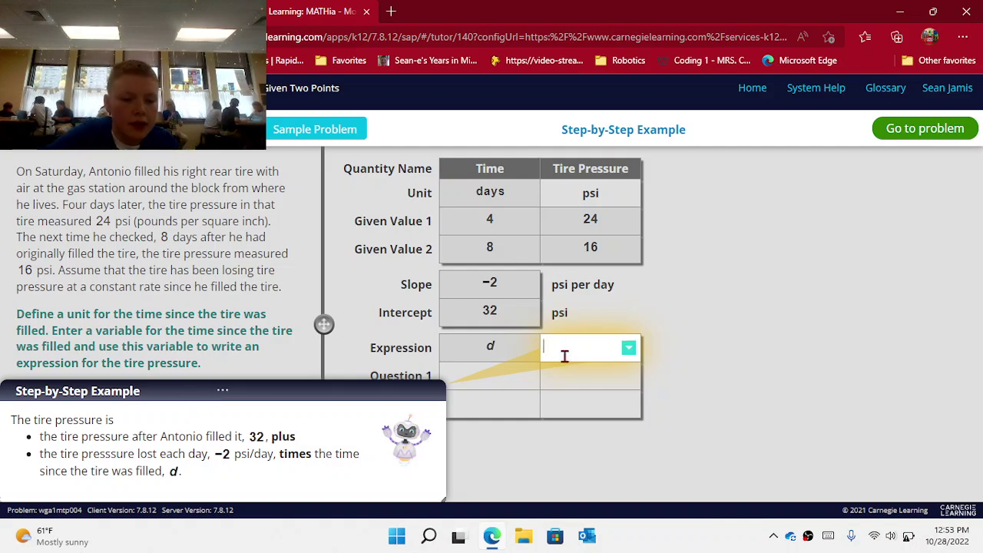
type("32 + −2 · d")
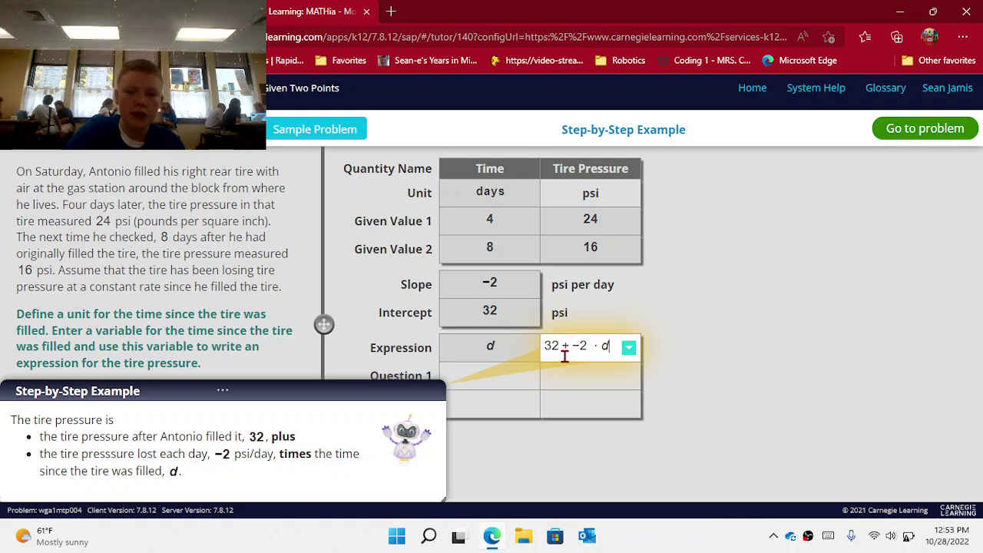
key("Return")
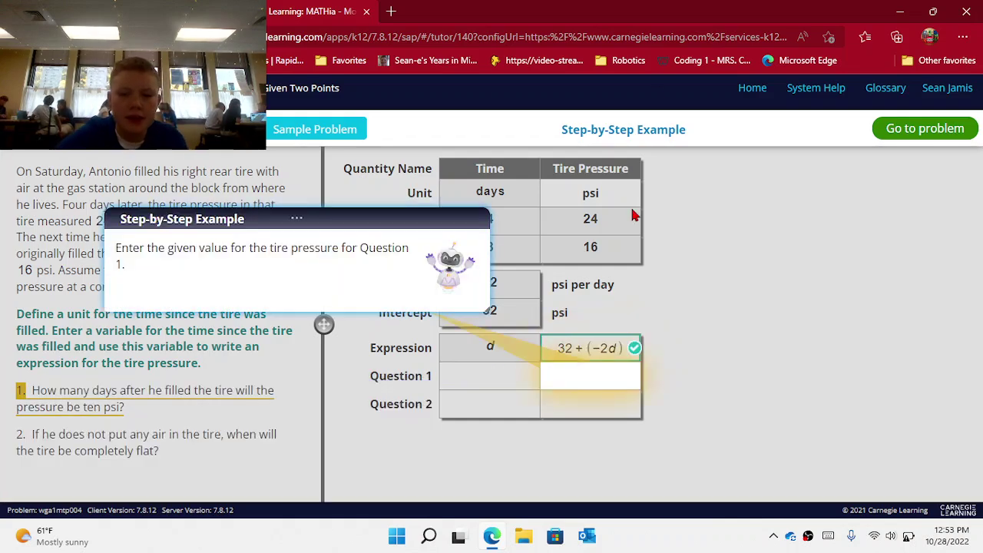
- Enter 10 psi as the given tire pressure for Question 1
left_click(603, 378)
left_click(602, 378)
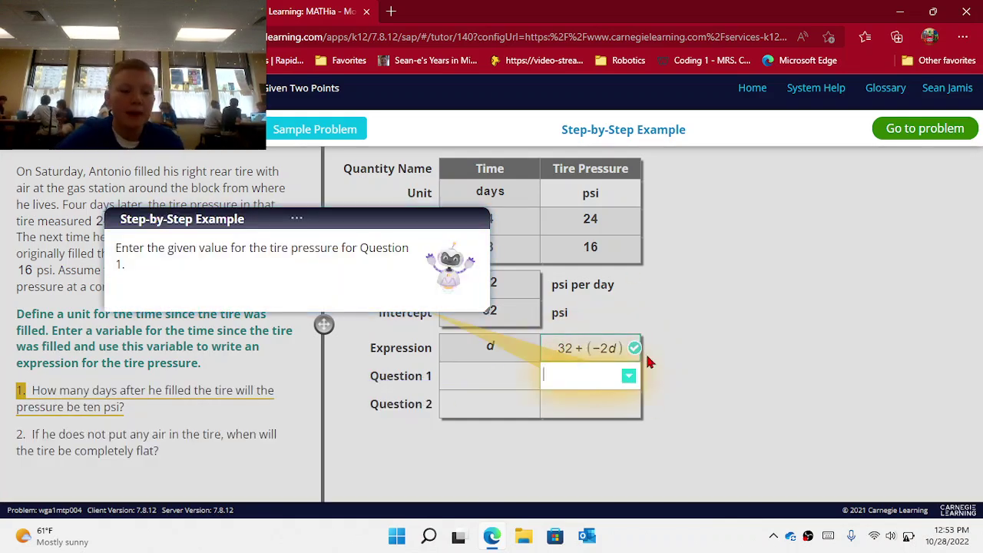
type("10")
key("Return")
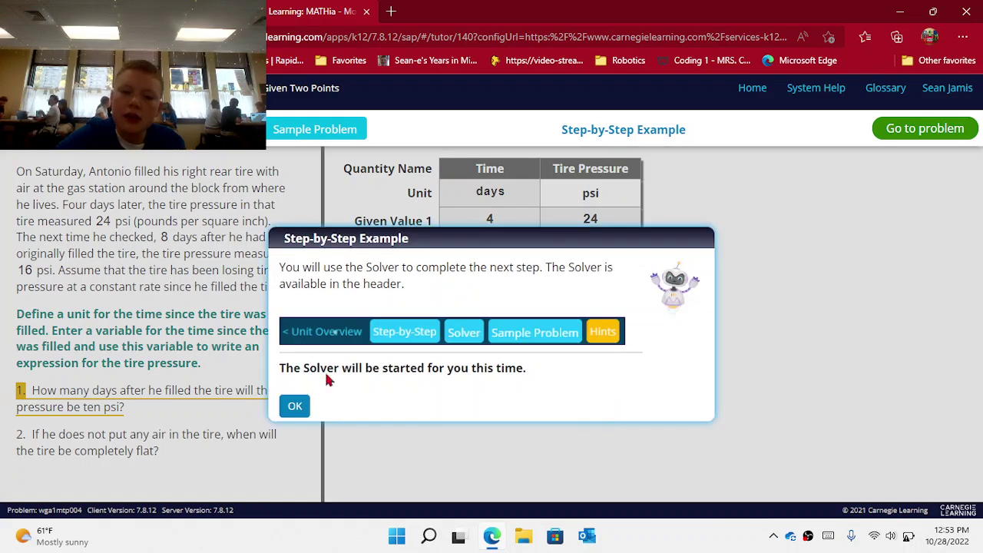
- Let the Solver solve 32 + (−2d) = 10 and enter 11 days as the time for Question 1
left_click(291, 411)
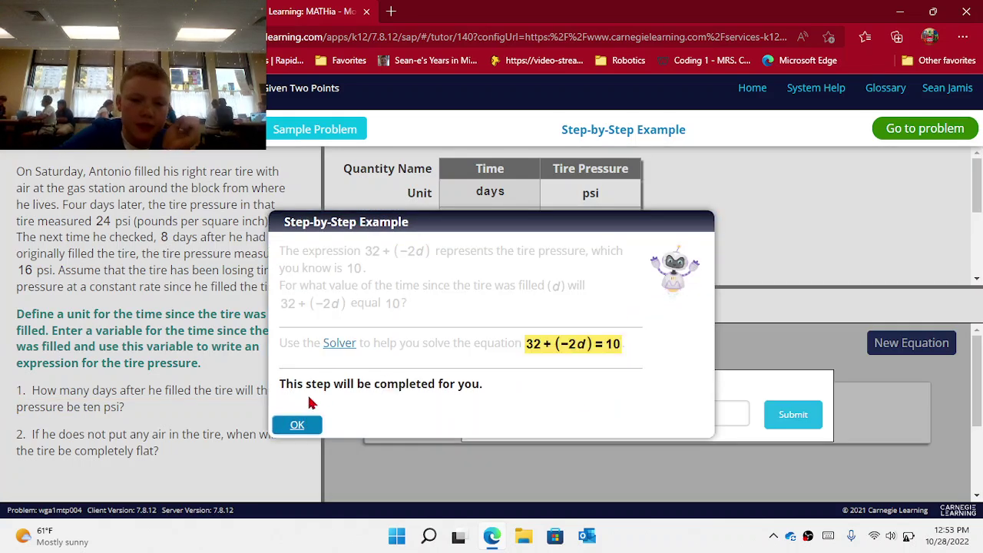
left_click(296, 424)
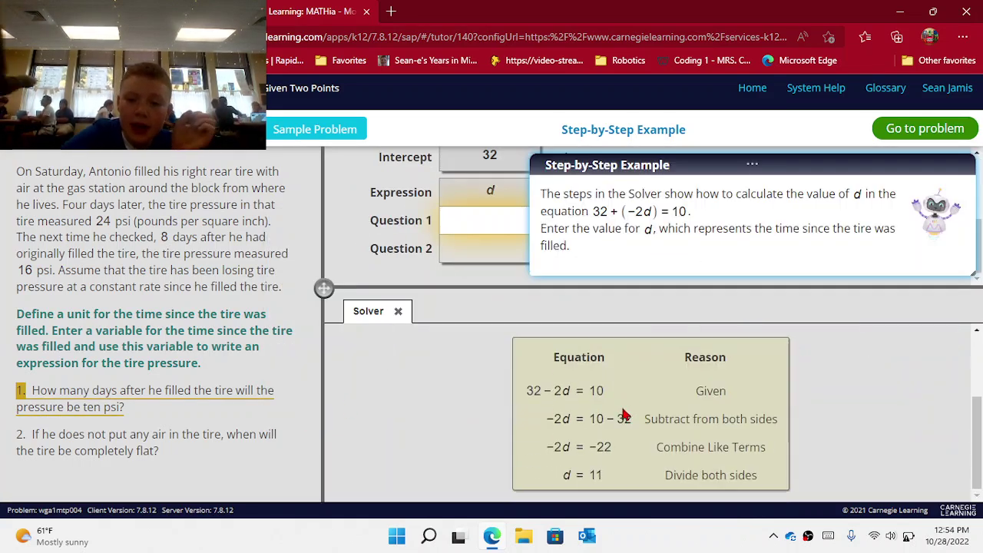
left_click_drag(636, 170, 143, 387)
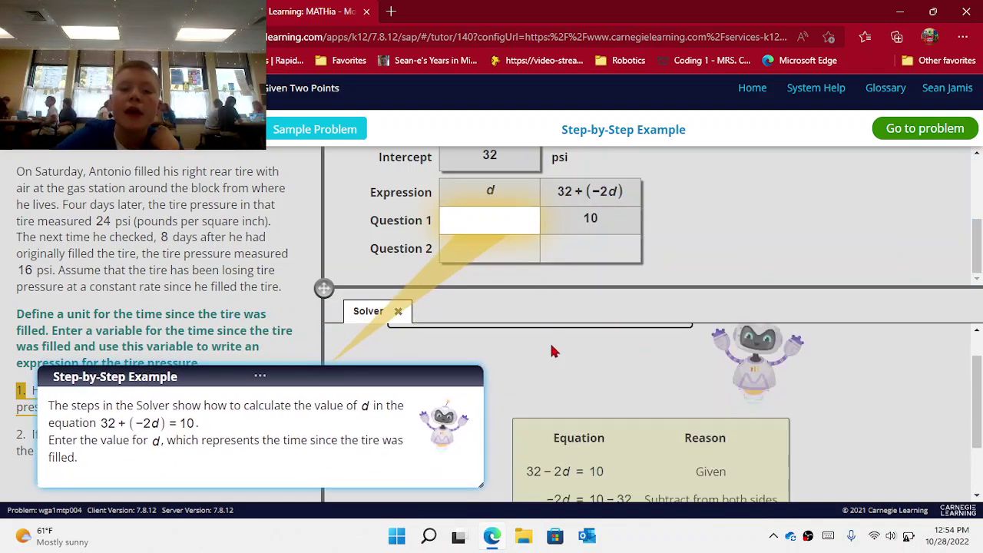
left_click(470, 223)
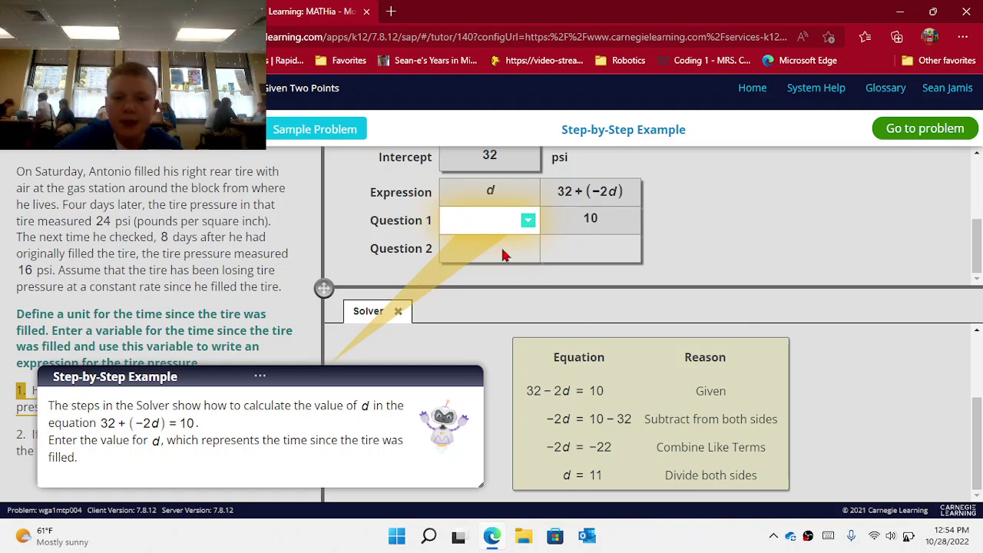
type("11")
key("Return")
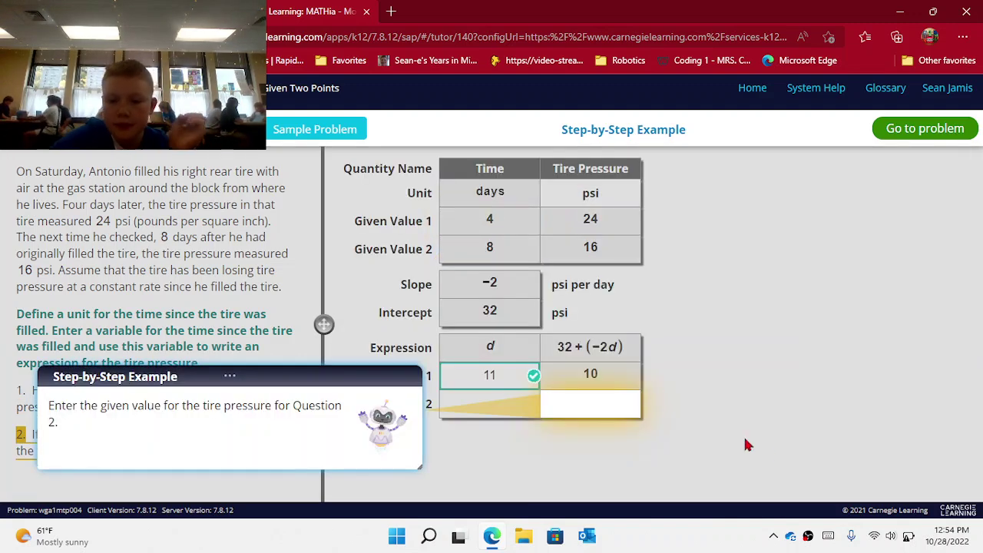
- Uncover the text of Question 2 and enter 0 psi as its given tire pressure
mouse_move(907, 542)
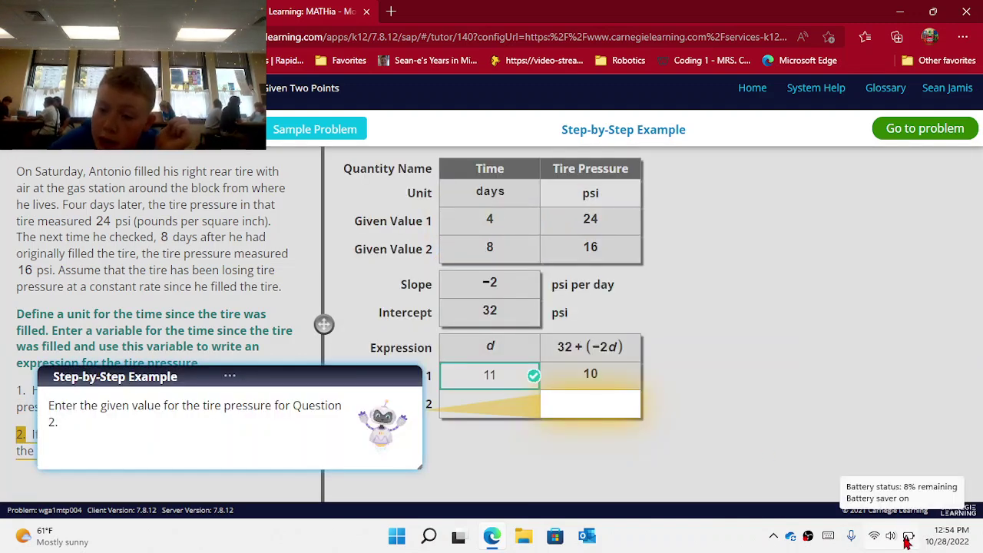
left_click(617, 411)
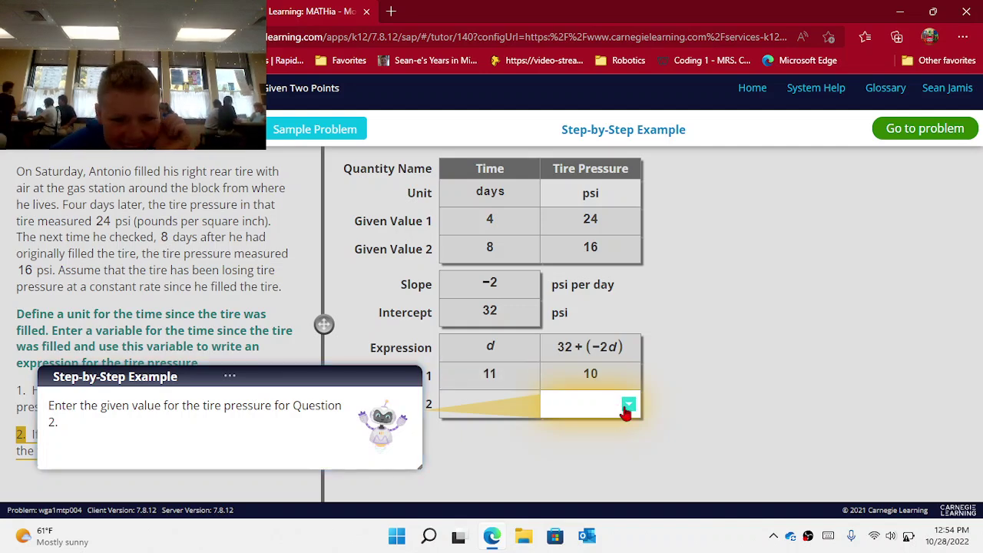
left_click_drag(209, 377, 202, 225)
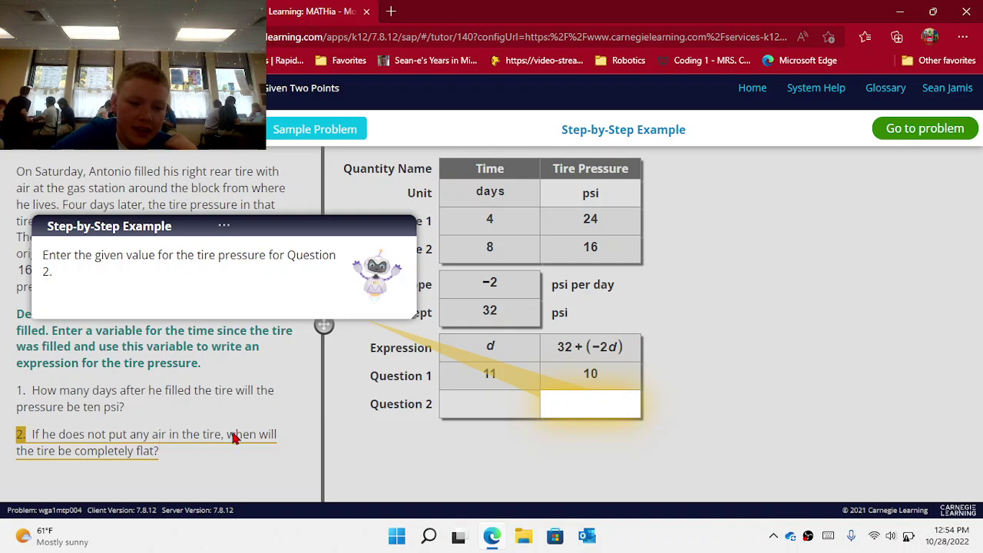
left_click(577, 403)
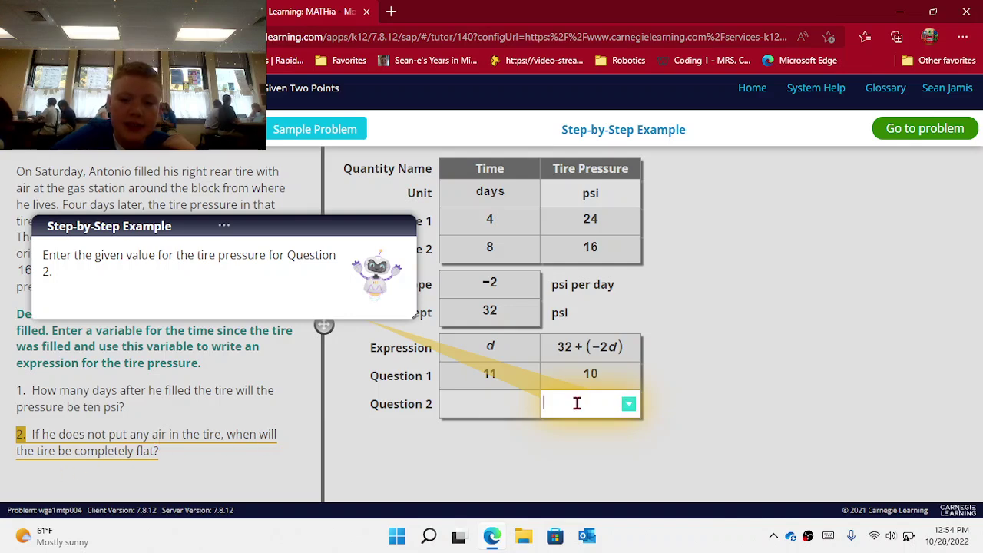
key("Return")
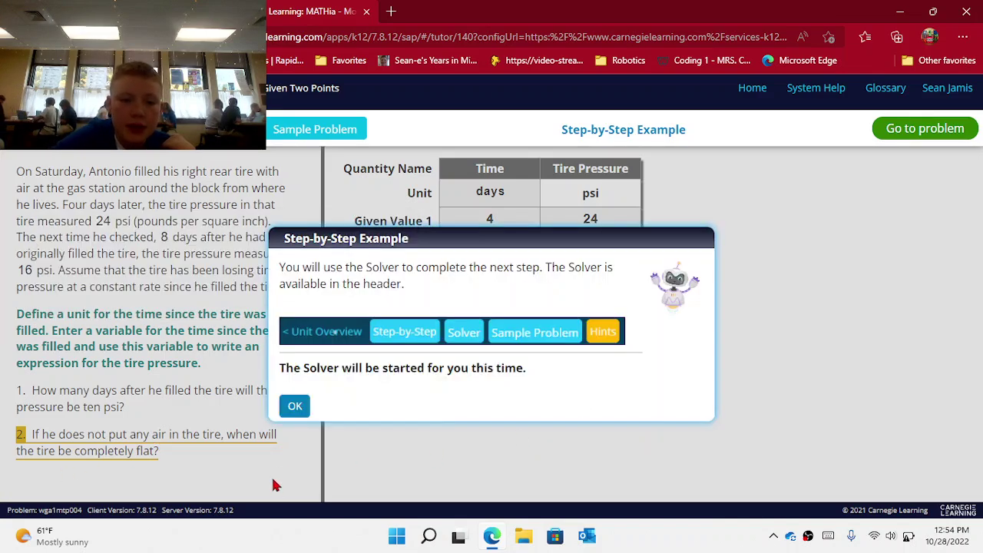
- Let the Solver solve 32 + (−2d) = 0 and enter 16 days as the time for Question 2
left_click(298, 407)
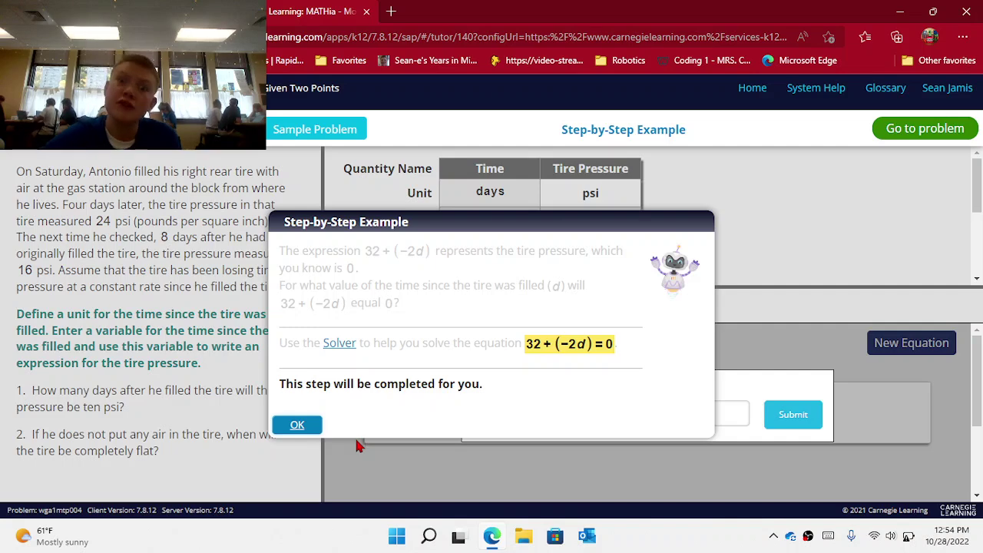
left_click(297, 424)
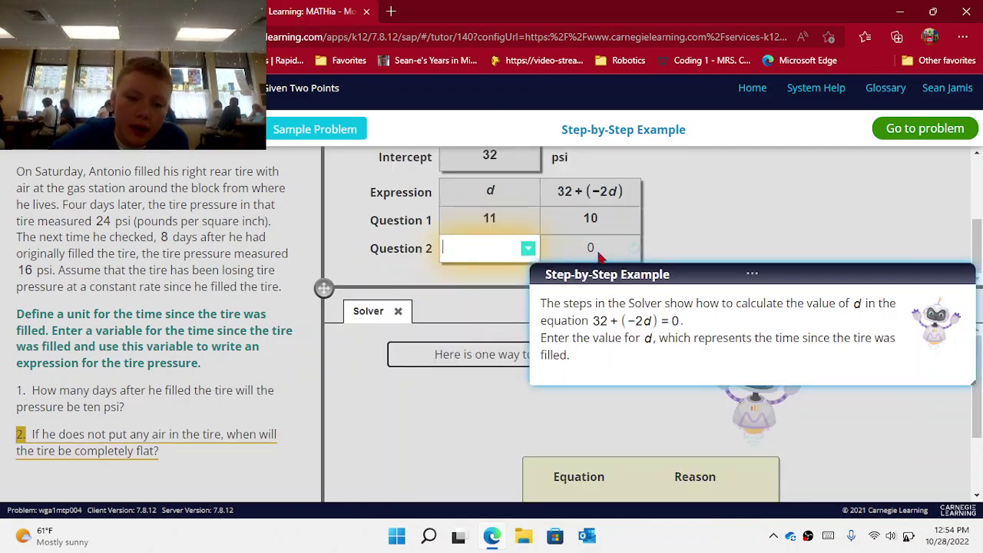
left_click_drag(669, 276, 158, 388)
left_click(477, 260)
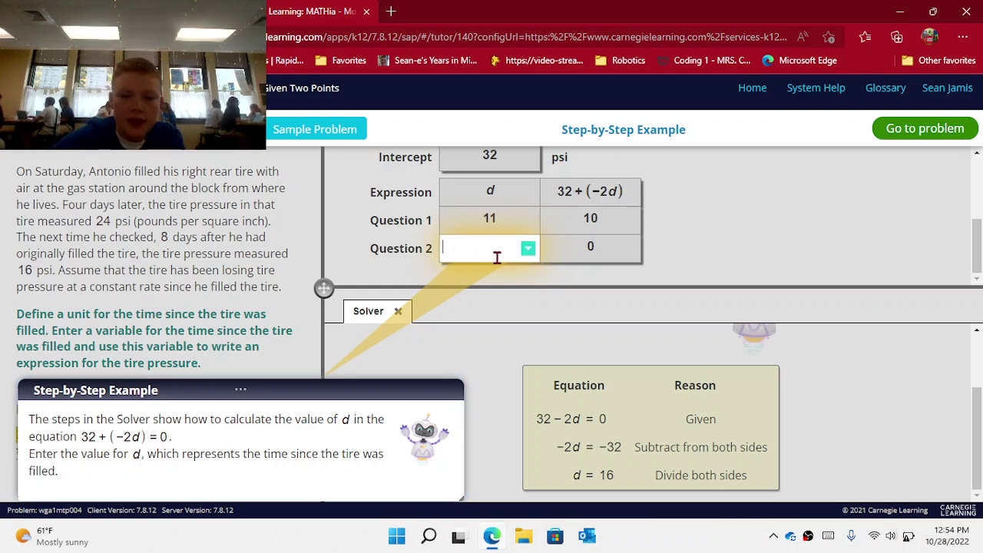
type("16")
key("Return")
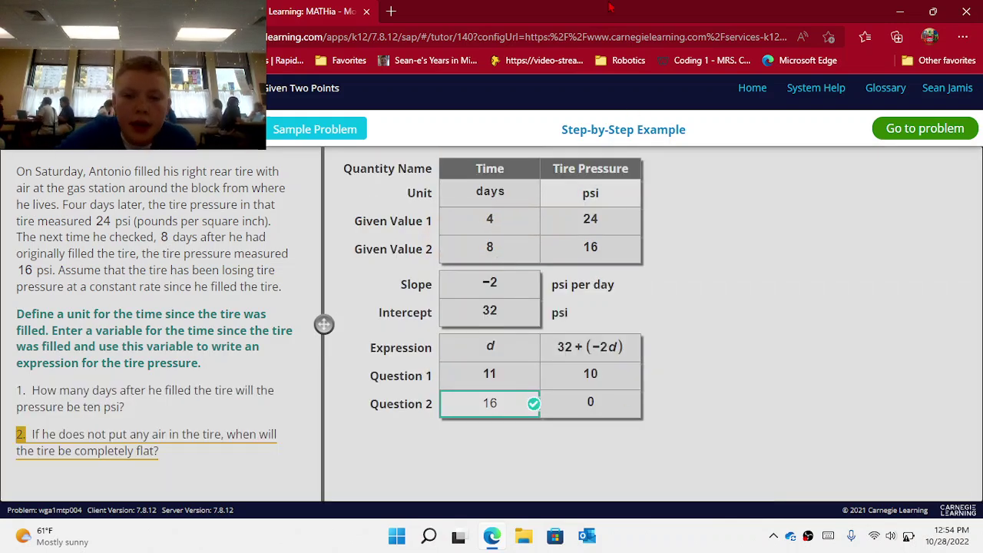